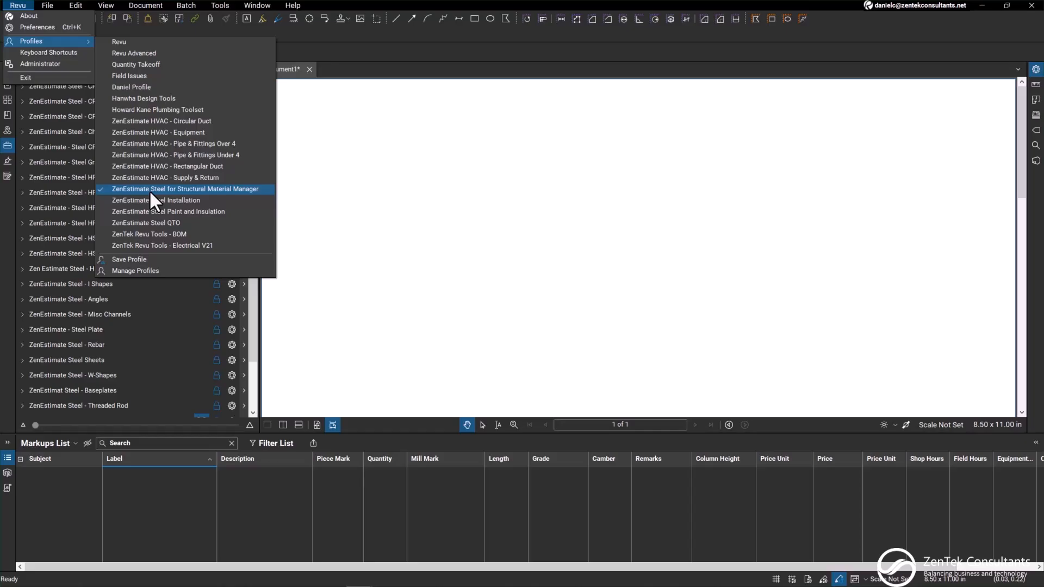
Activate the ZenEstimate Steel for Structural Material Manager profile
click(149, 191)
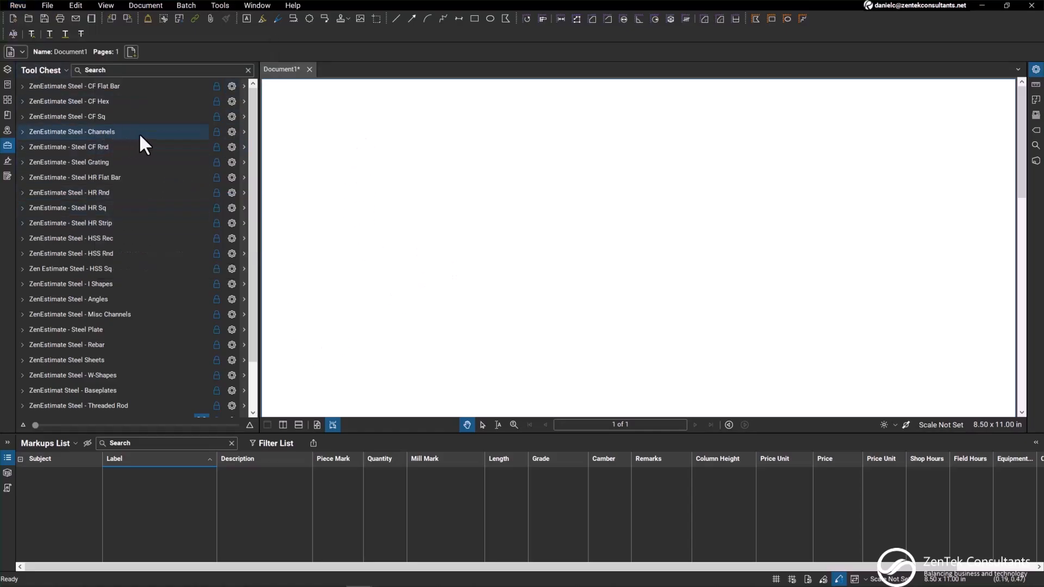
Examine the contents of the ZenEstimate steel tool sets, including CF Flat Bar, CF Hex, CF Sq, Channels, HR Flat Bar and HR Strip
click(103, 90)
click(103, 89)
click(104, 101)
click(104, 100)
click(100, 116)
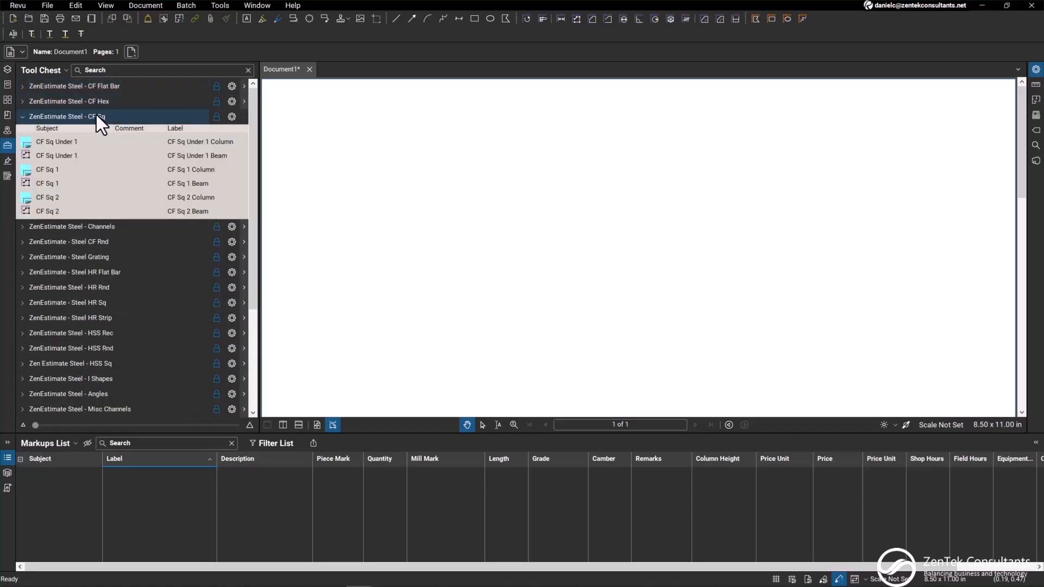
click(96, 115)
click(93, 131)
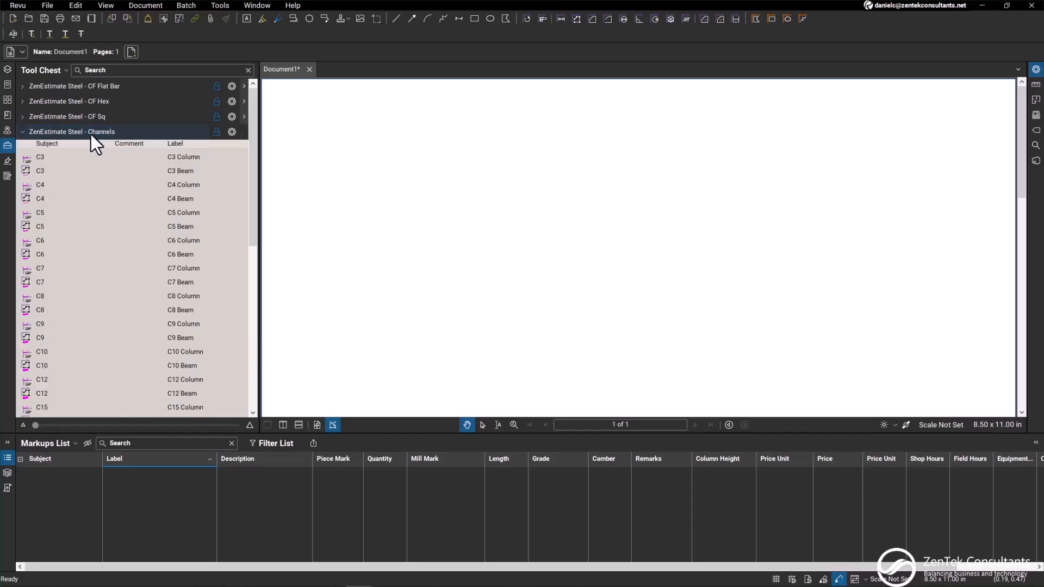
click(96, 134)
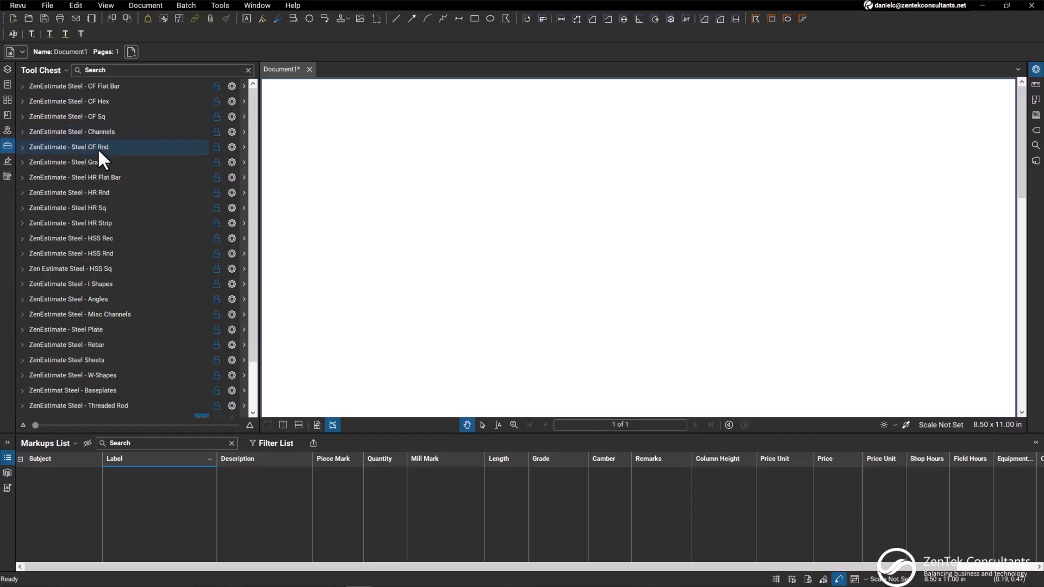
click(93, 178)
click(98, 177)
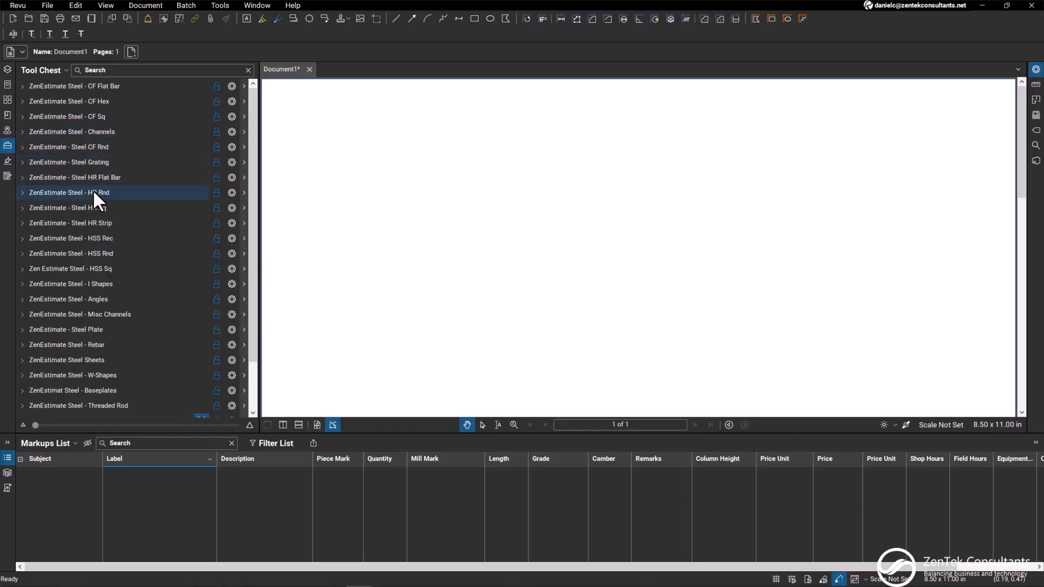
scroll(99, 260, down, 2)
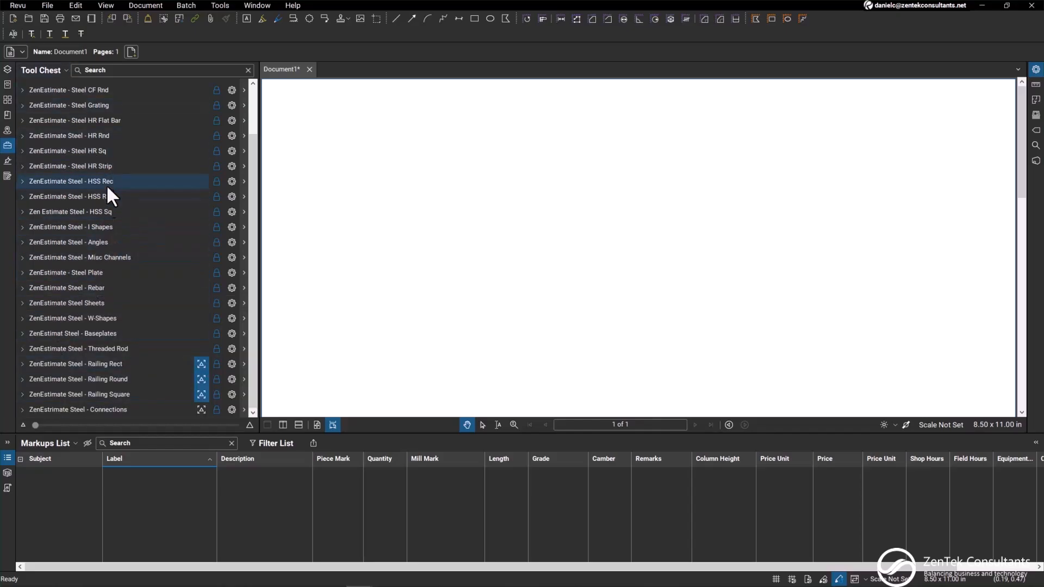
click(92, 169)
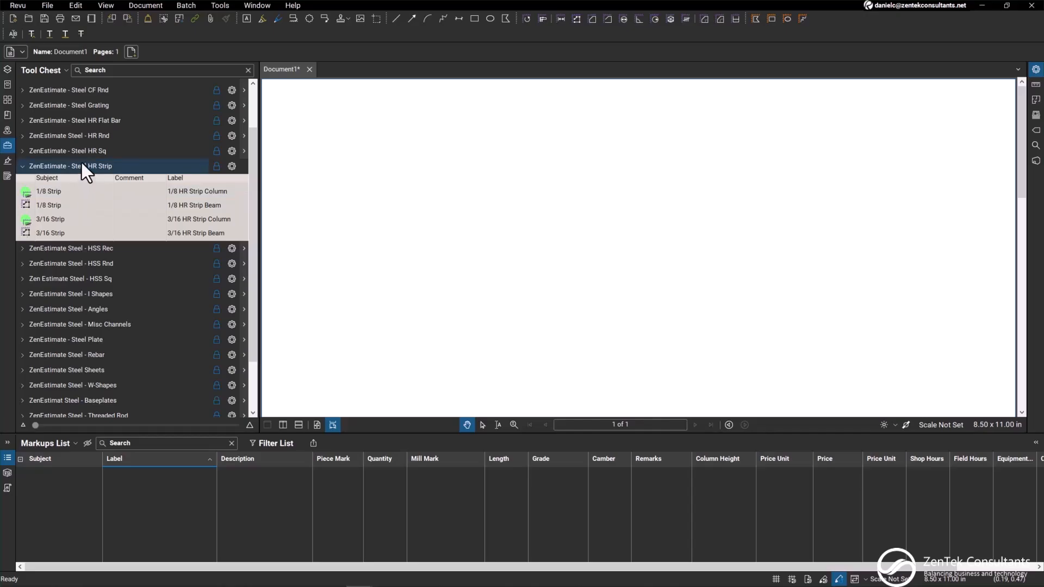
click(83, 166)
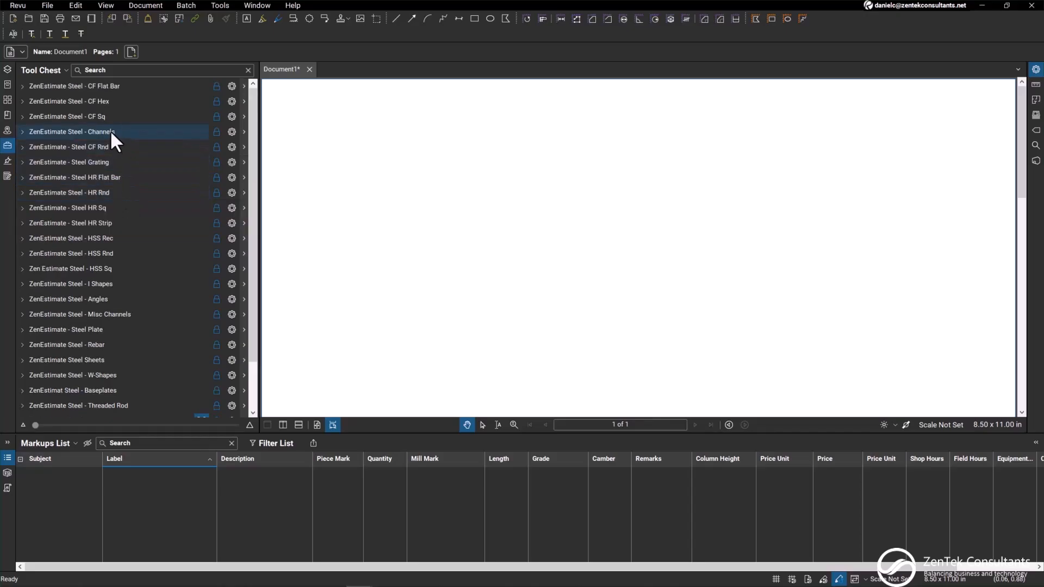
Place six CF Flat 1/8 Column count marks on the upper part of the page
click(109, 88)
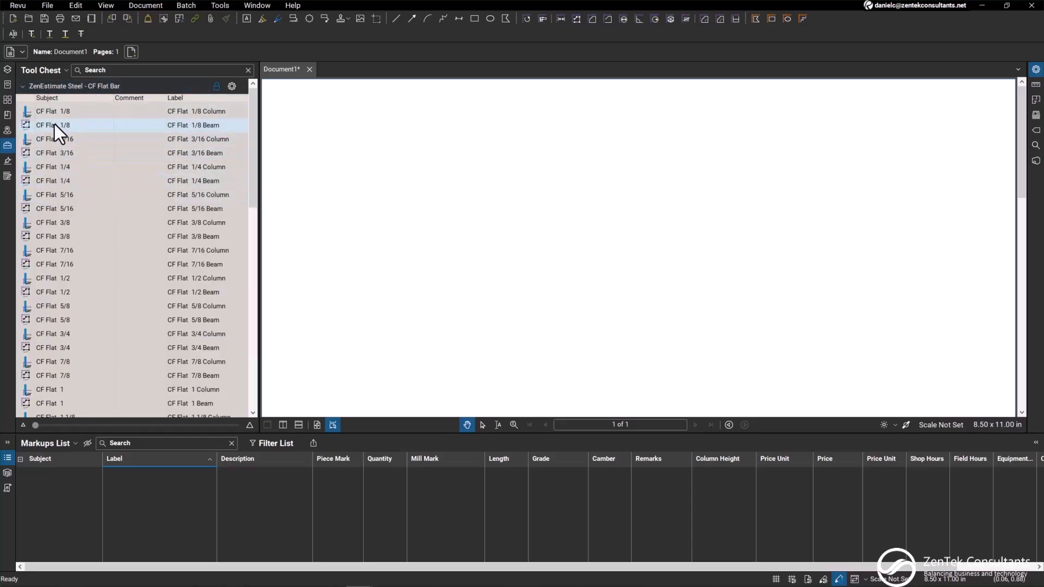
scroll(149, 218, down, 5)
scroll(151, 213, up, 5)
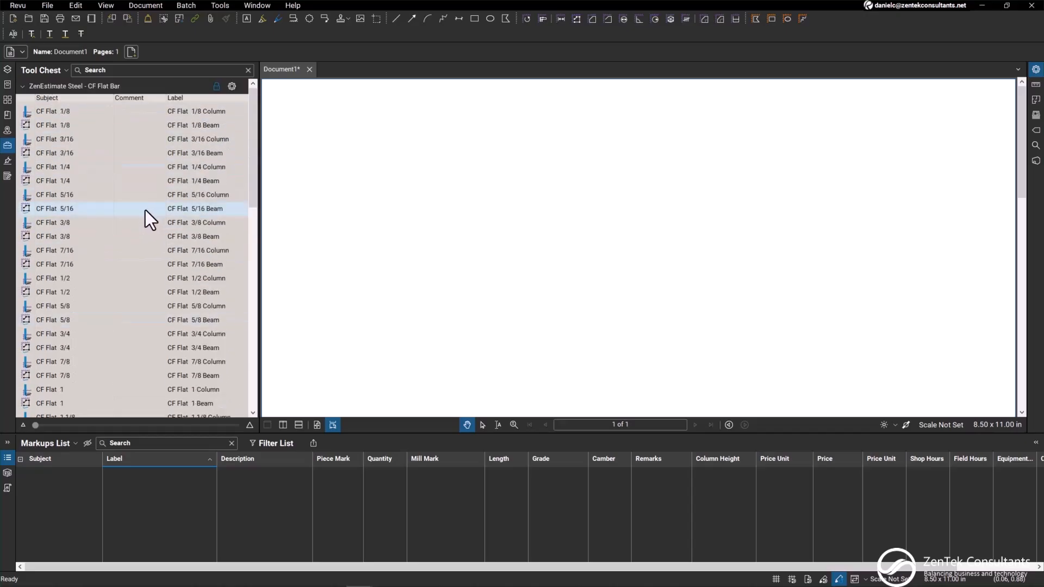
click(78, 112)
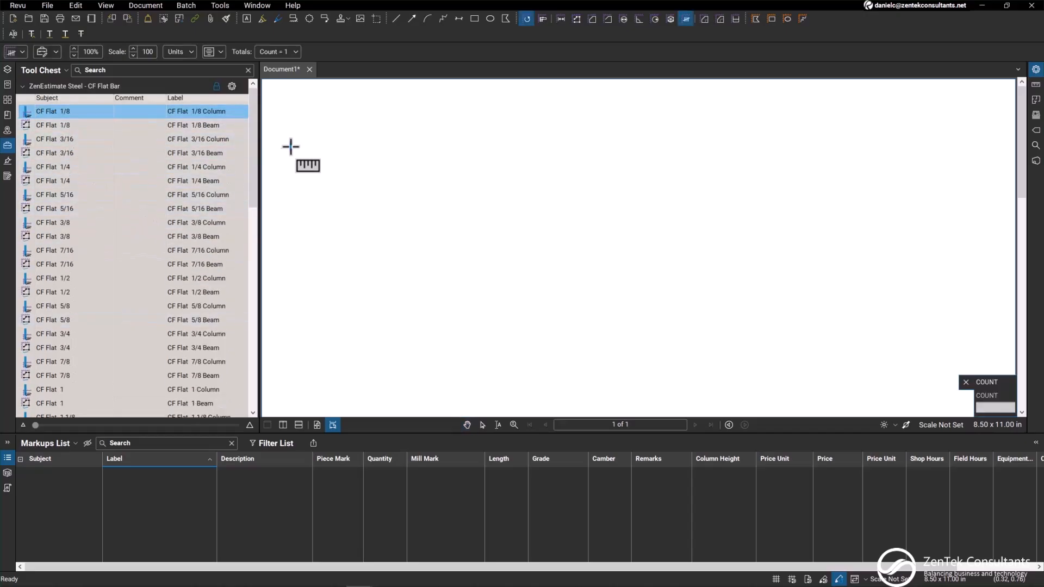
click(303, 124)
click(330, 125)
click(314, 158)
click(368, 136)
click(342, 151)
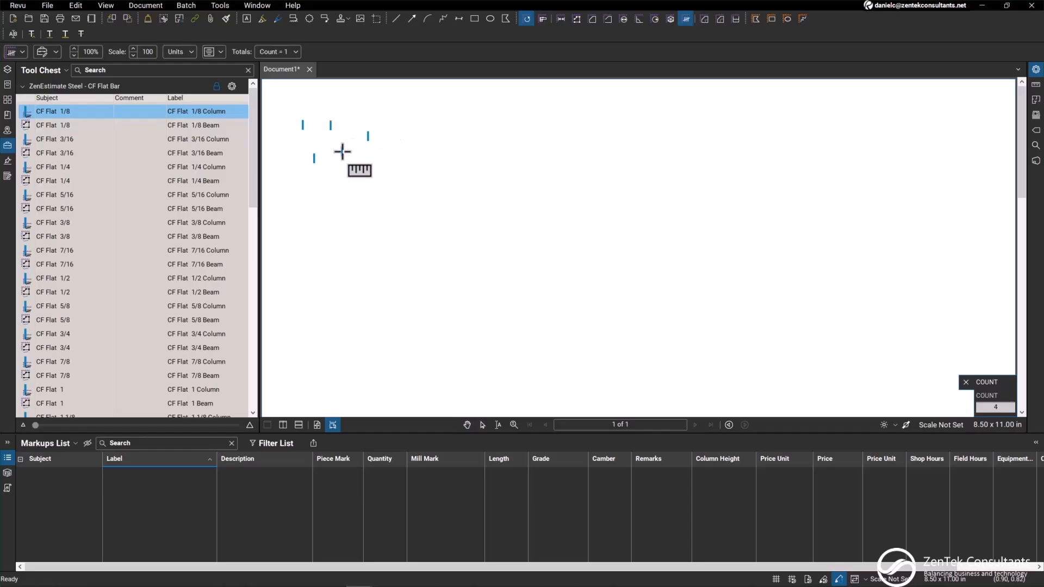
key(Escape)
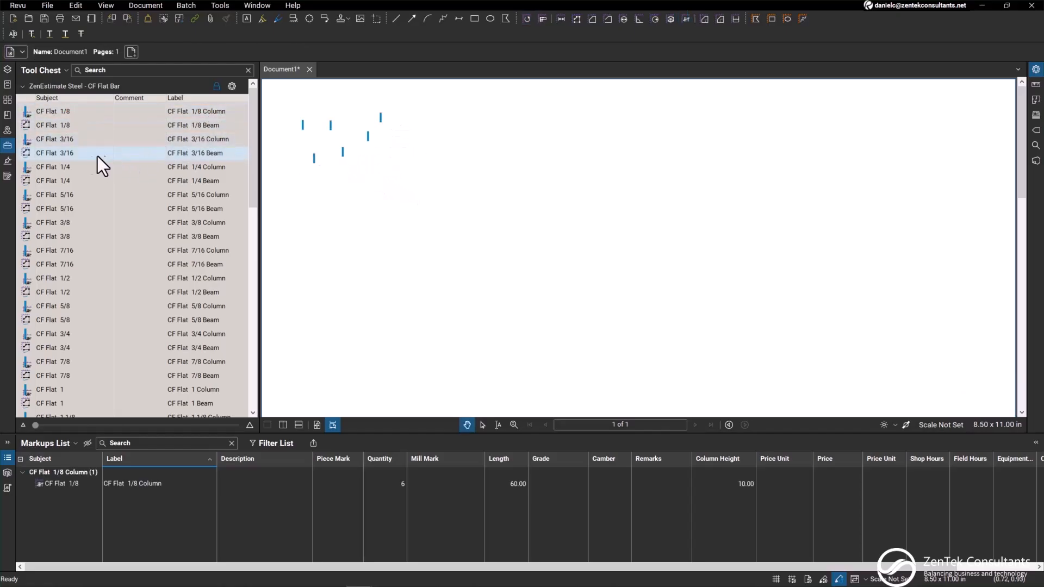
Draw a three-segment CF Flat 3/16 Beam about 25'-9" long below the column marks, applying the preset scale 1/8" = 1'-0" to the current page
click(79, 155)
click(313, 194)
click(402, 194)
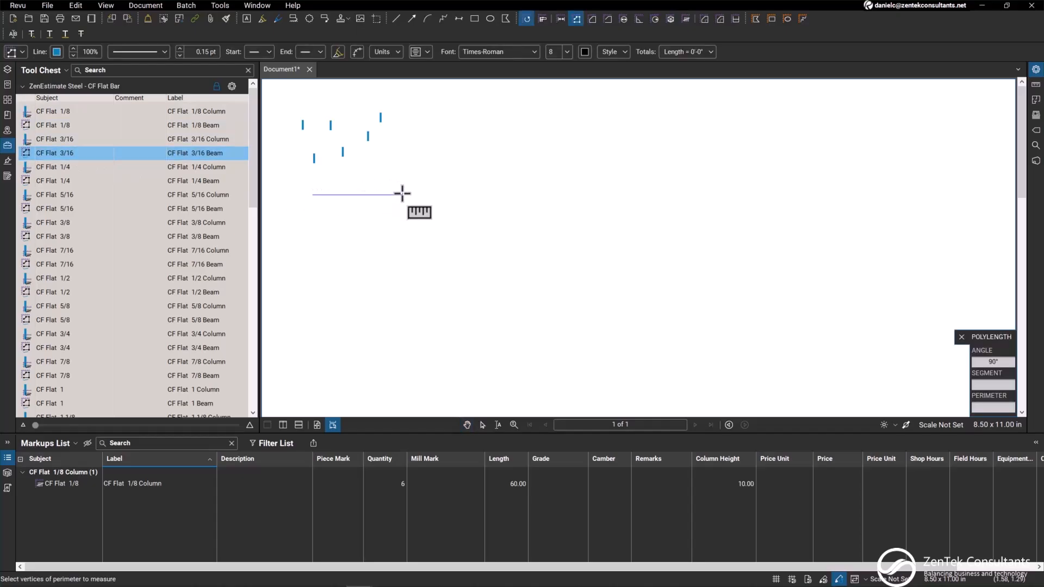
click(448, 146)
double_click(453, 275)
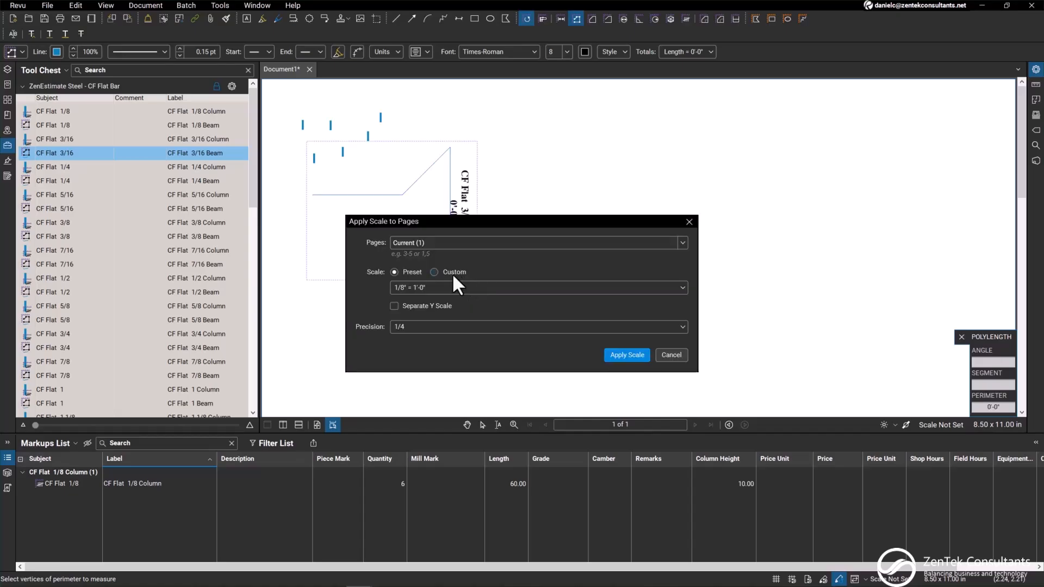
click(627, 356)
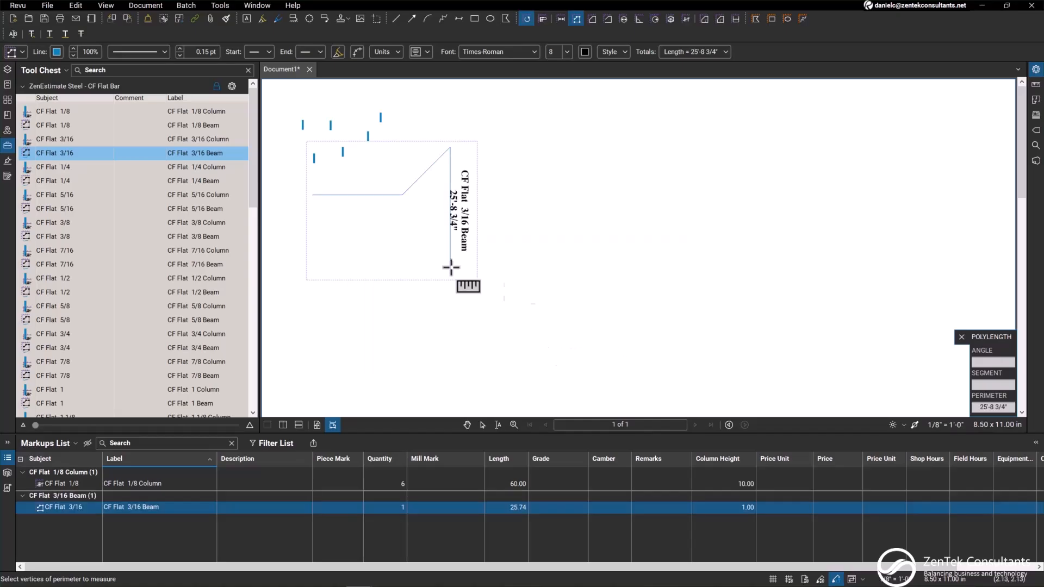
click(467, 425)
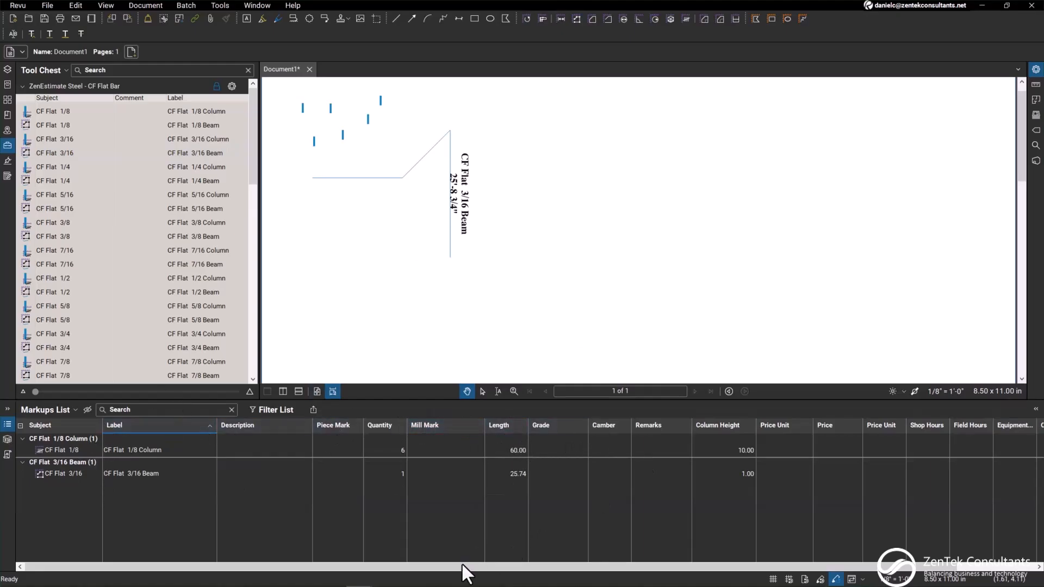
Set the markup descriptions to FB 1/8x1 for the CF Flat 1/8 column and FB 3/16x2 for the CF Flat 3/16 beam
drag(430, 566, 361, 576)
drag(244, 566, 373, 571)
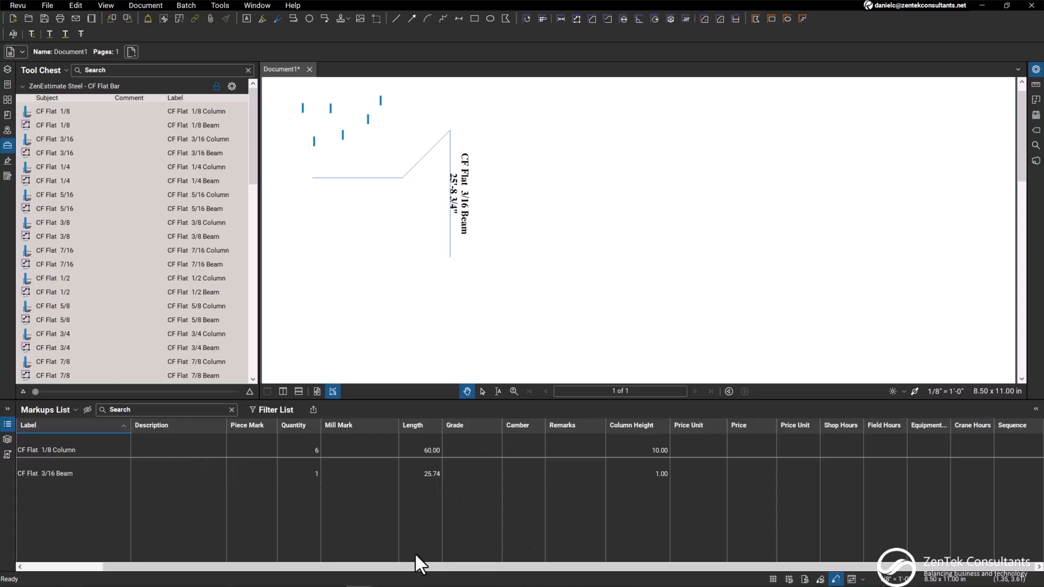
drag(406, 564, 326, 565)
click(363, 452)
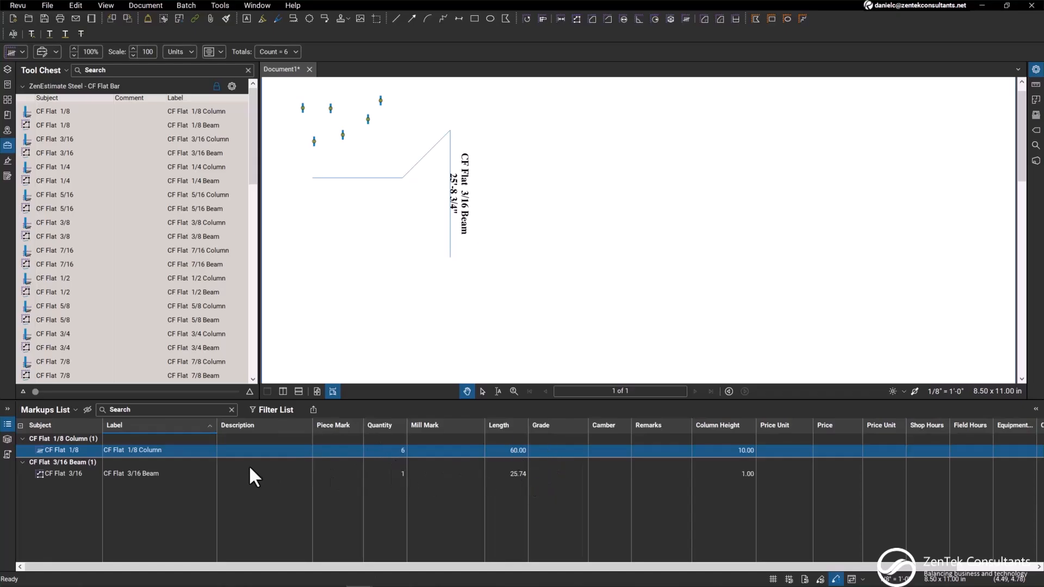
click(298, 450)
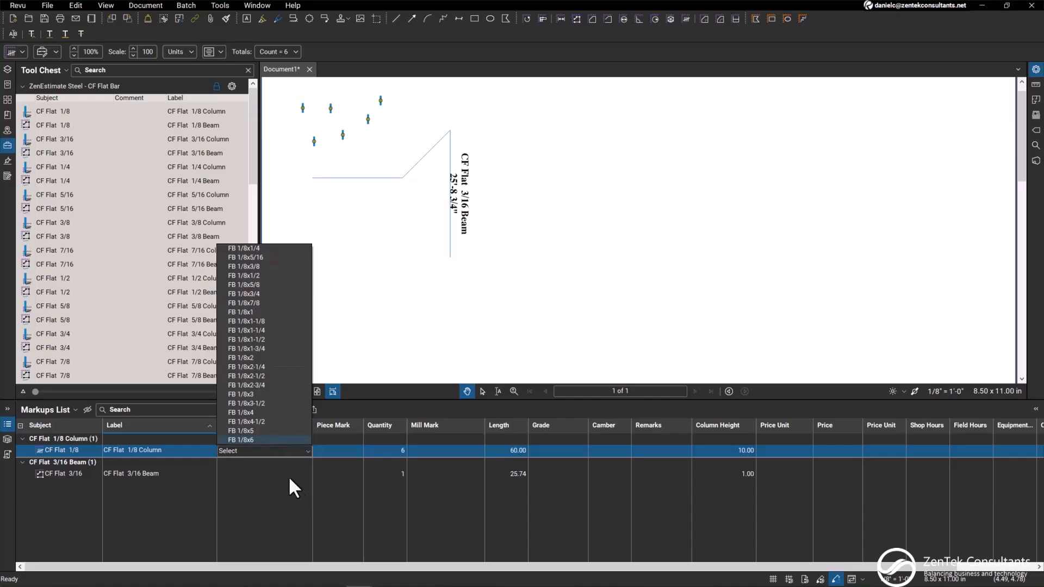
click(249, 312)
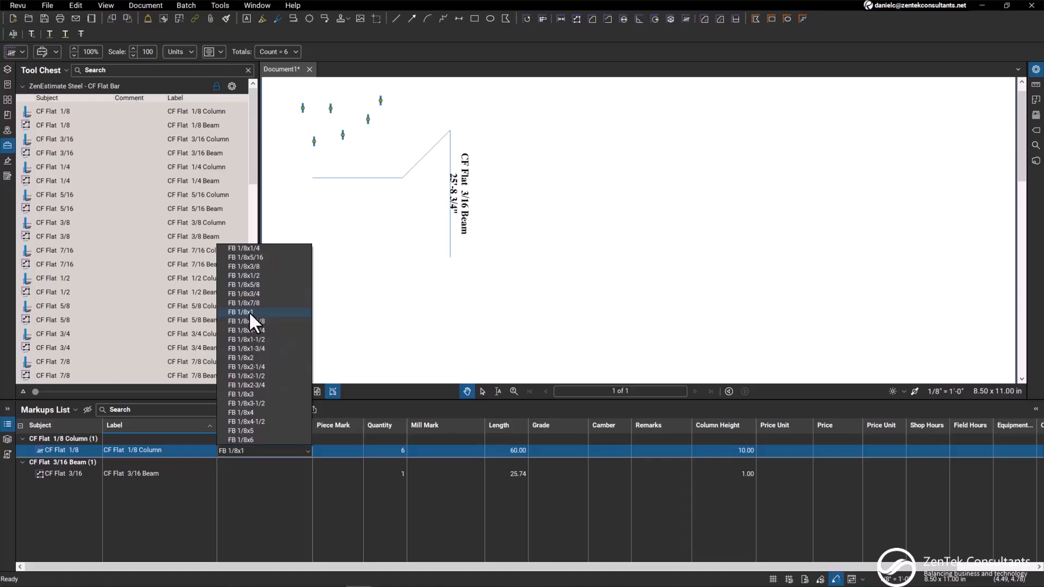
click(292, 475)
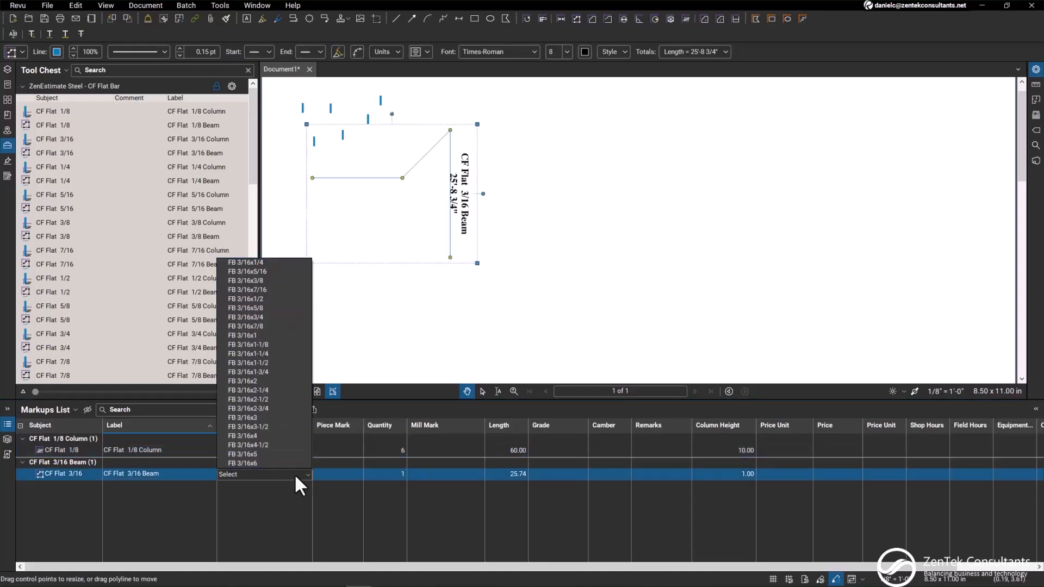
click(255, 381)
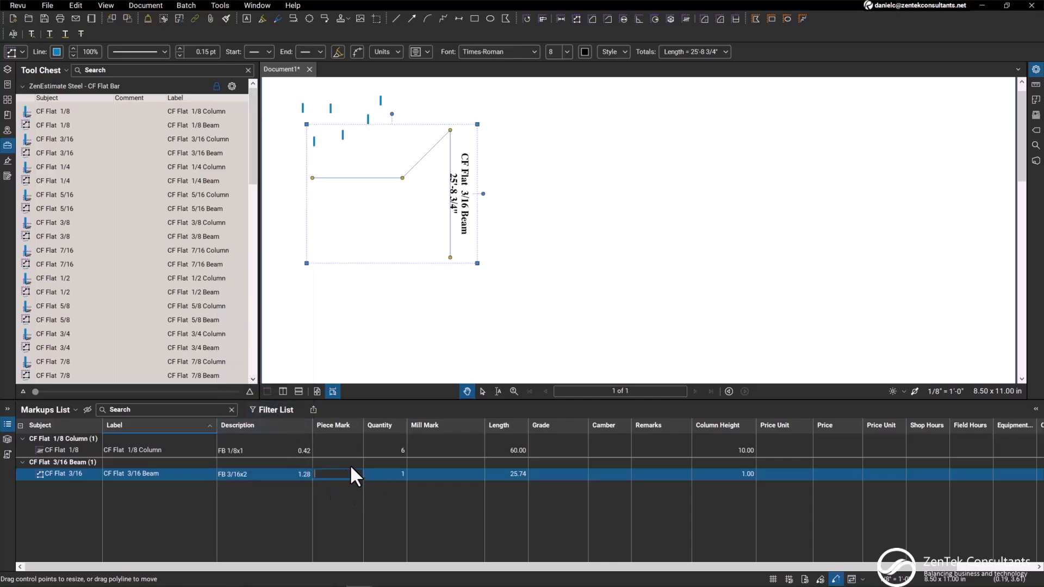
Look through the CF Flat 3/16 beam's editable Mill Mark, Camber, Remarks, Price, Price Unit, Shop Hours and Field Hours fields
click(439, 475)
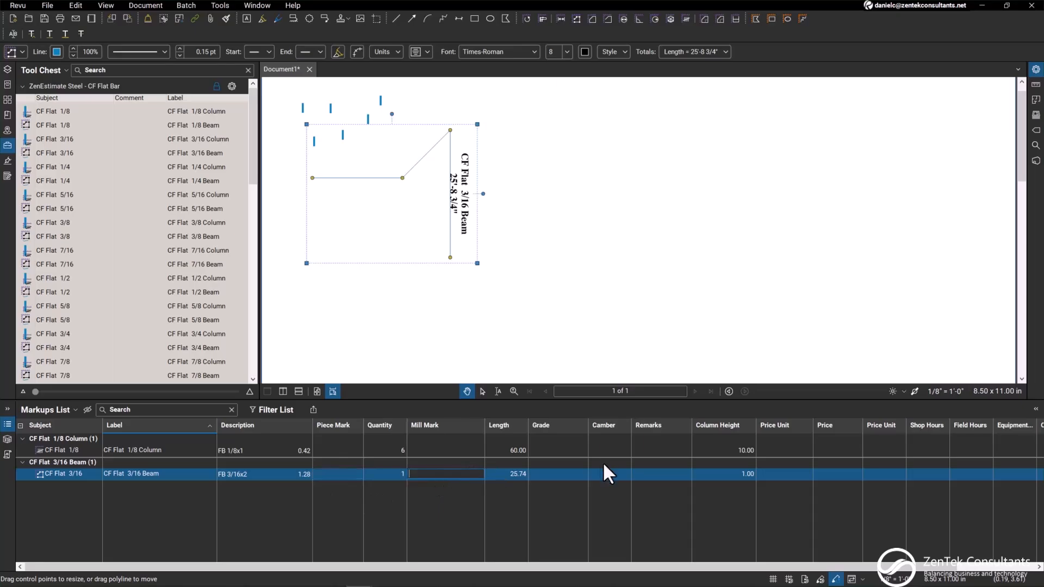
click(612, 475)
click(649, 476)
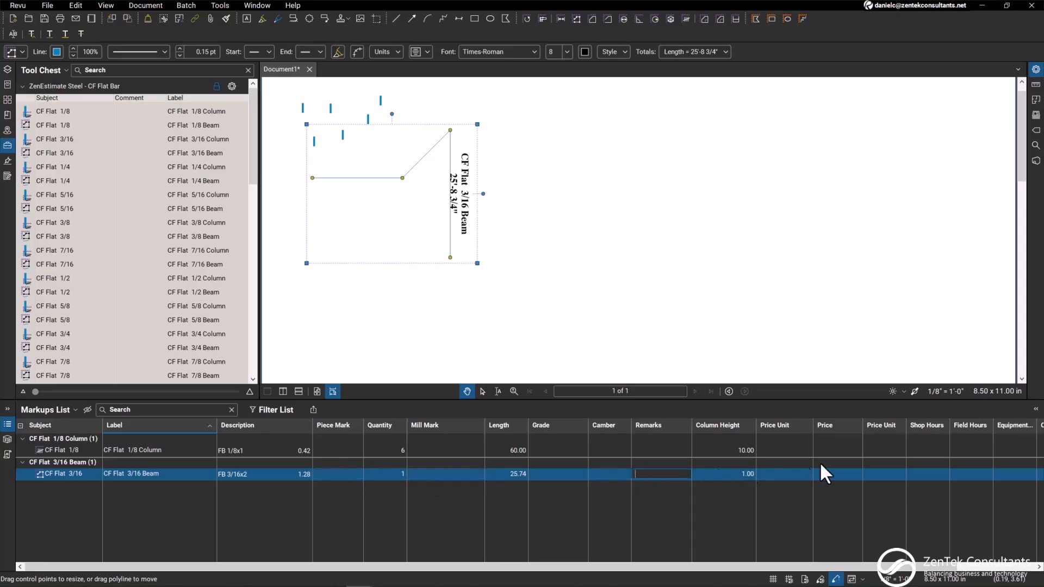
click(785, 475)
click(830, 477)
click(883, 474)
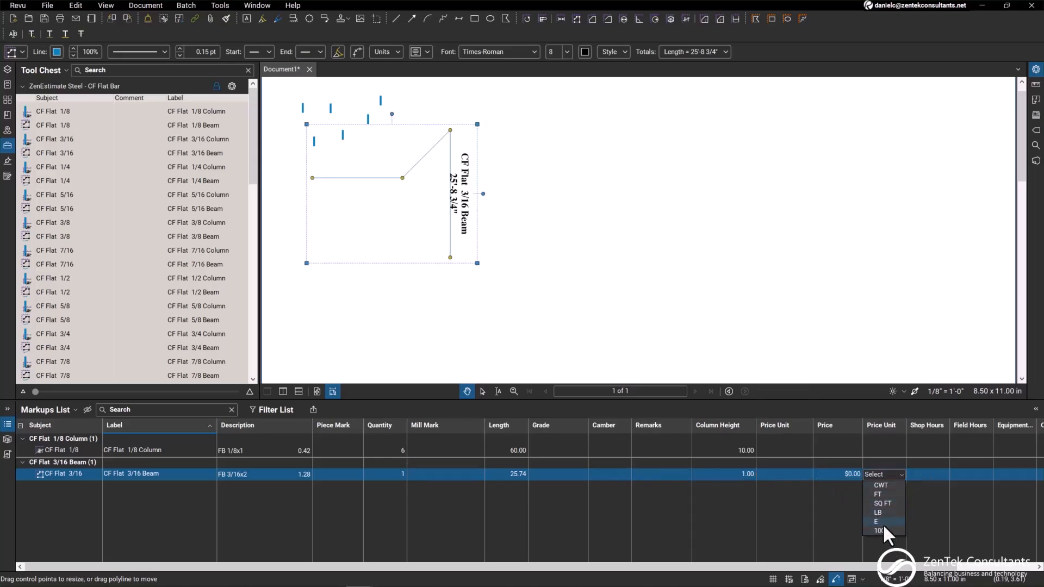
click(939, 474)
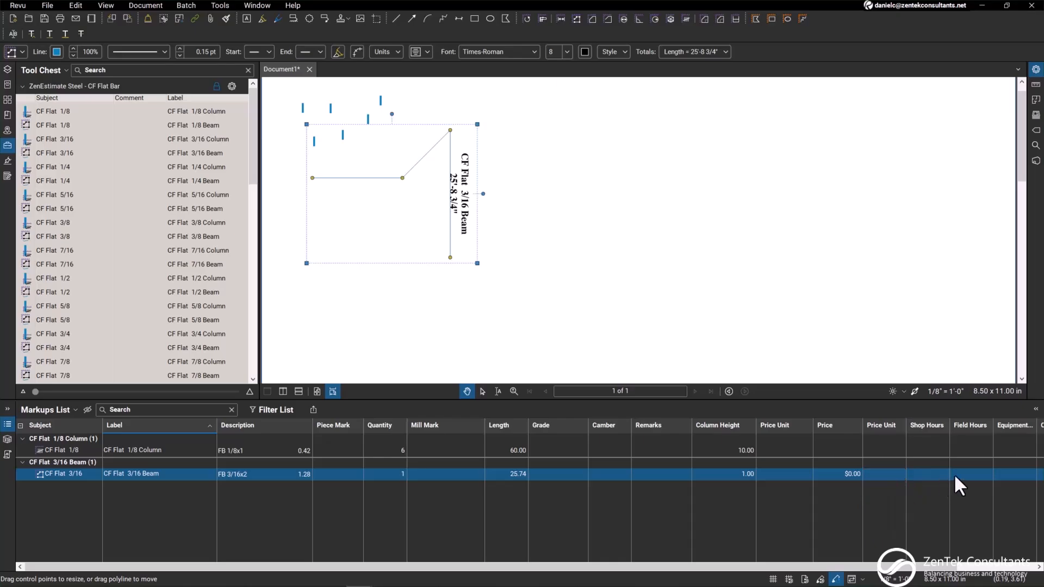
click(970, 475)
key(Return)
Start a CSV summary of the markups and load the Materials Manager Output.bcf configuration from C:\ZenTek\ZenEstimate Steel Materials Manager
click(313, 410)
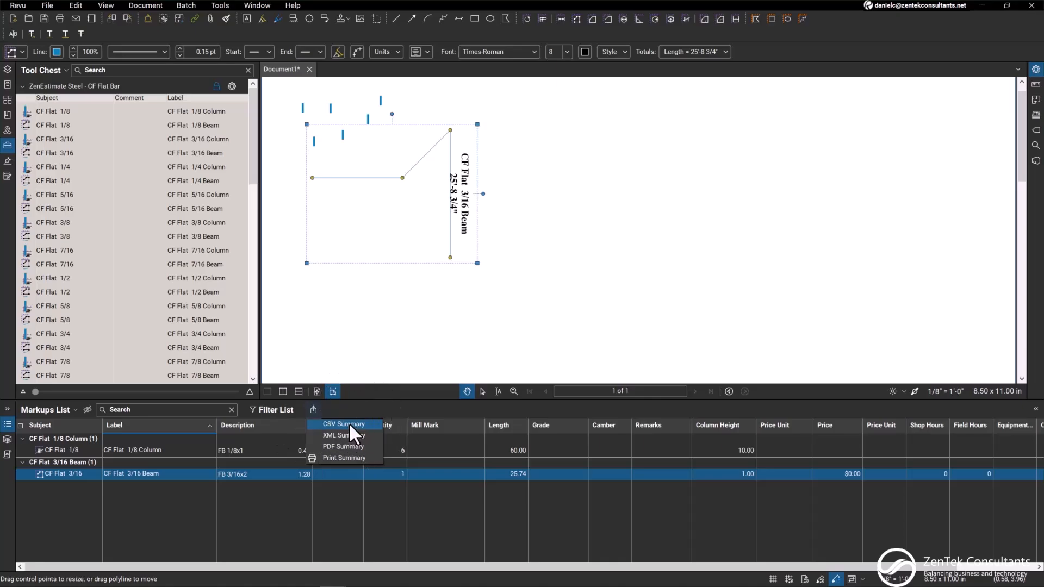
click(350, 426)
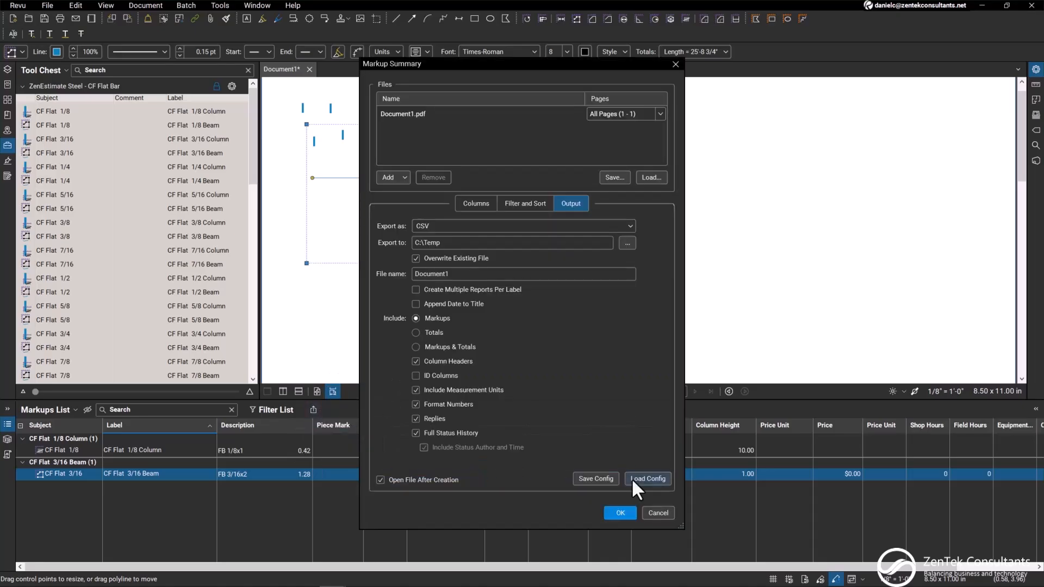
click(636, 478)
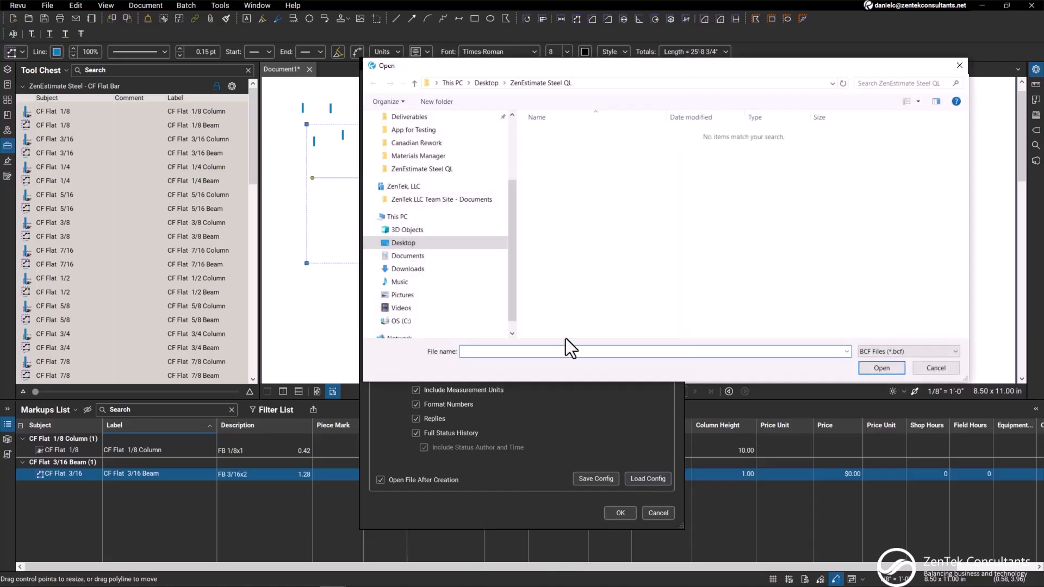
click(401, 322)
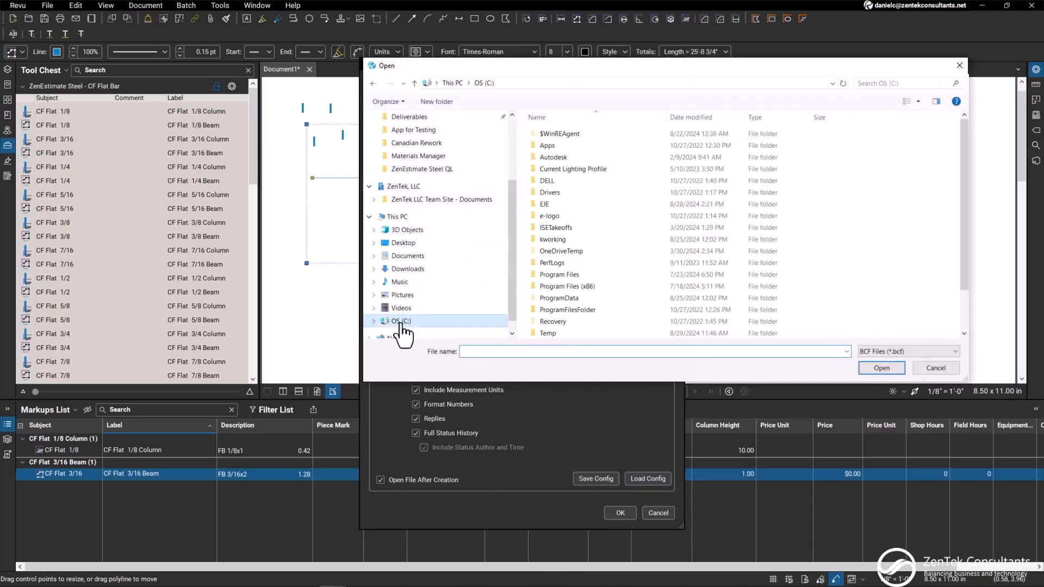
scroll(594, 290, down, 2)
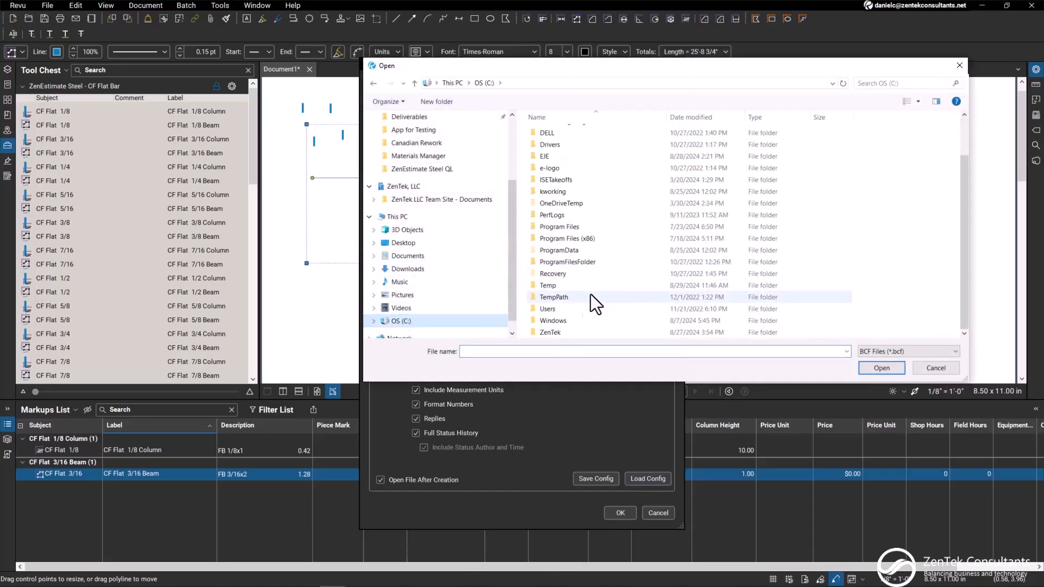
double_click(553, 331)
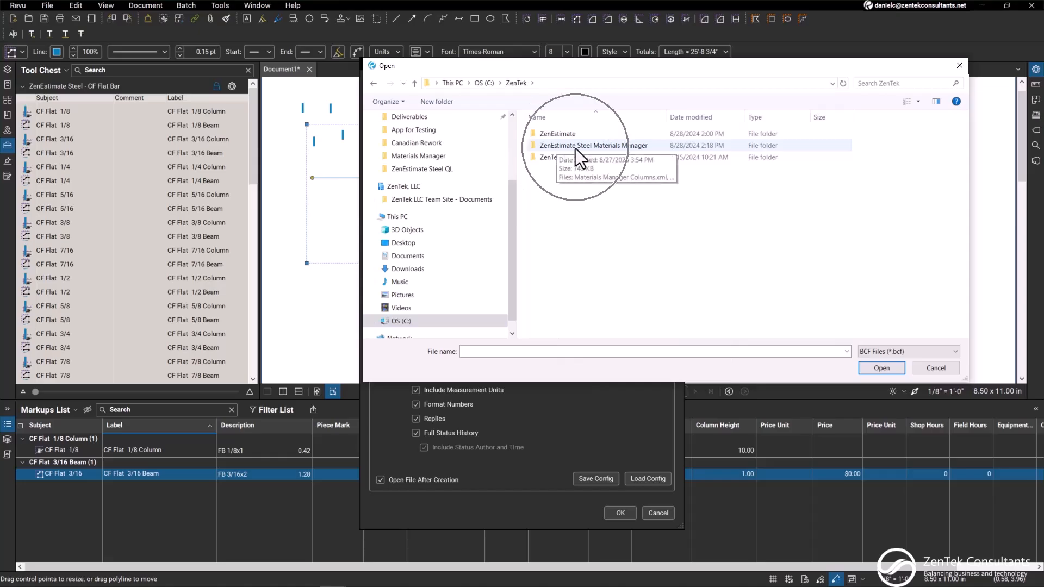
click(615, 145)
double_click(615, 146)
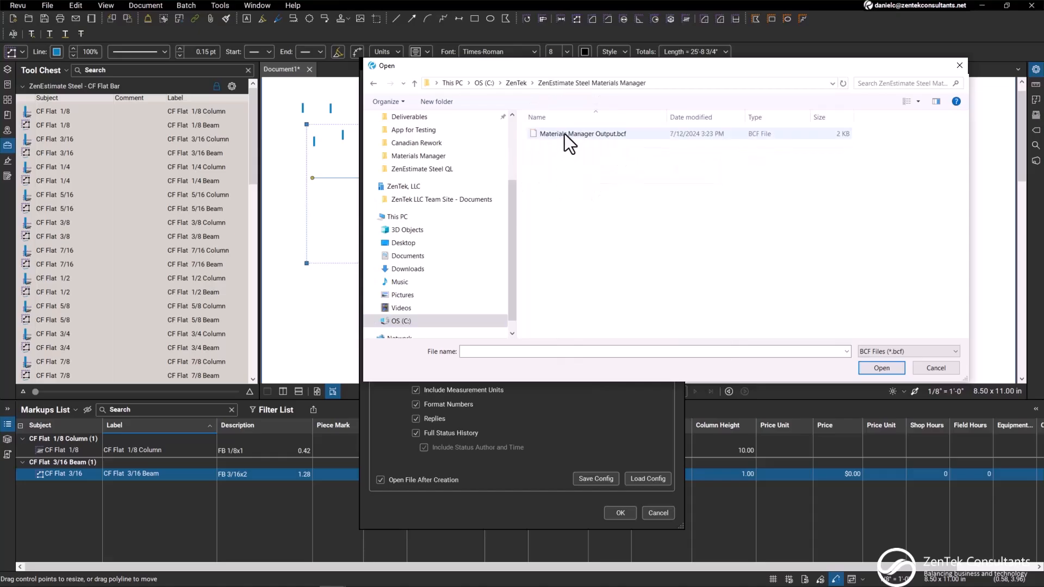
click(571, 136)
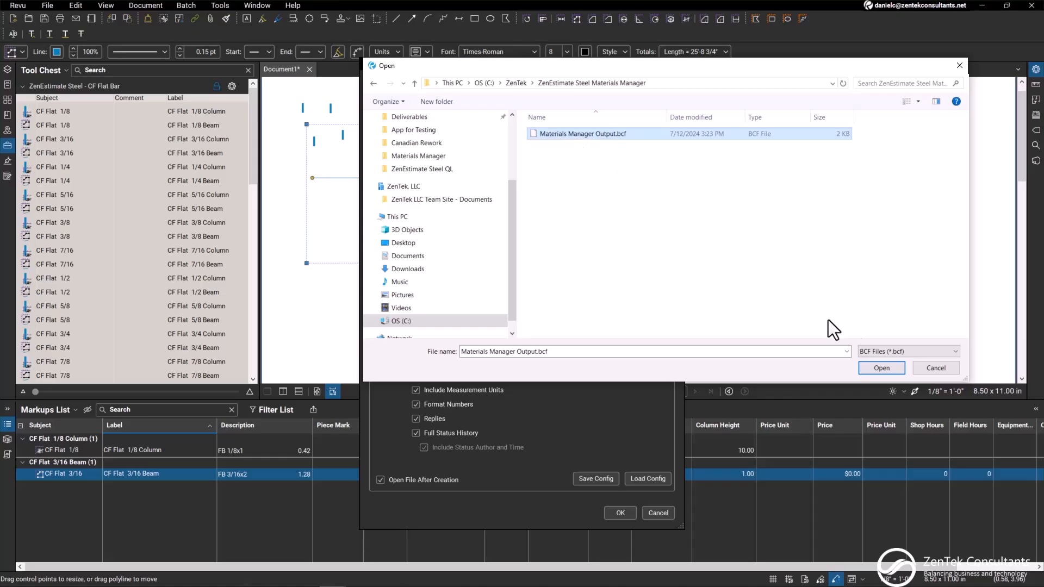
click(882, 370)
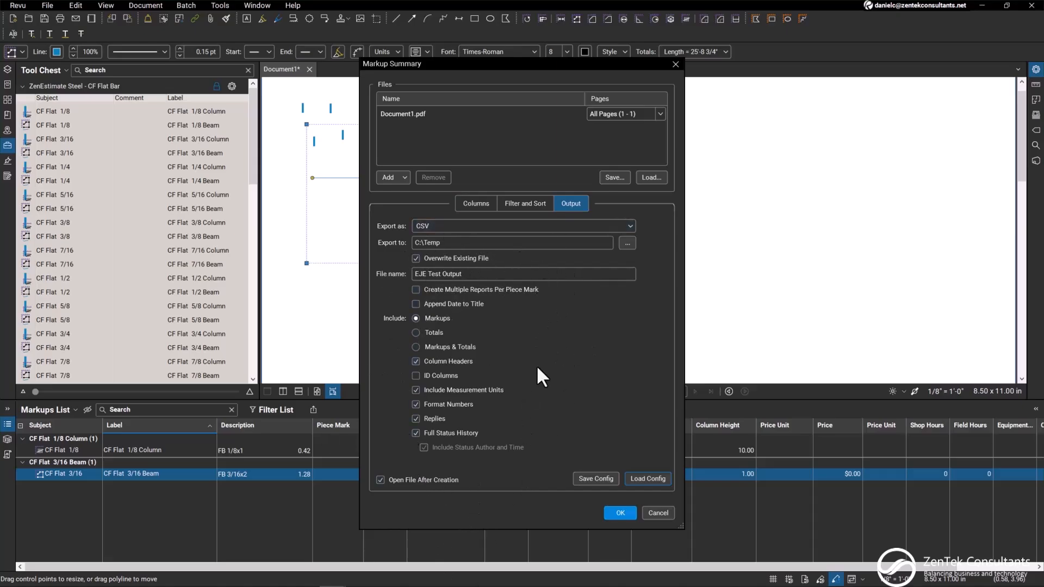
Export the markup summary as a CSV file named EJE Test Output in C:\Temp
click(447, 243)
double_click(444, 245)
click(446, 245)
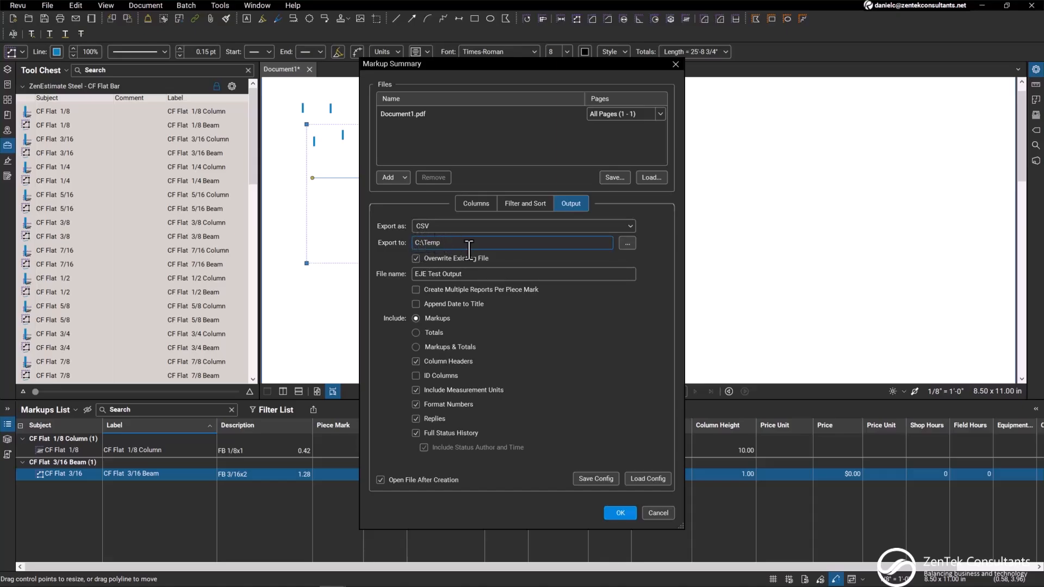
click(473, 271)
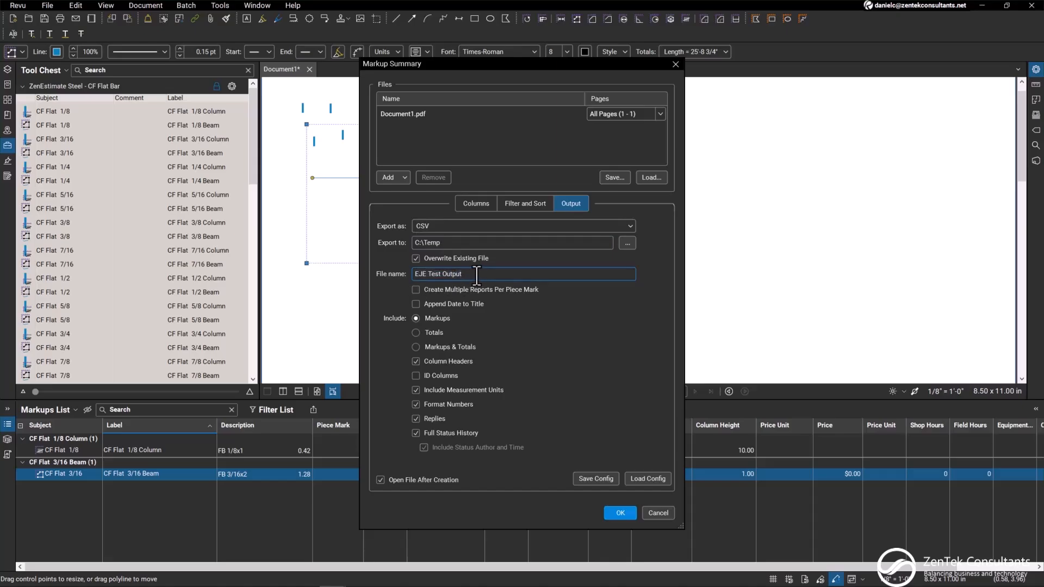
click(460, 244)
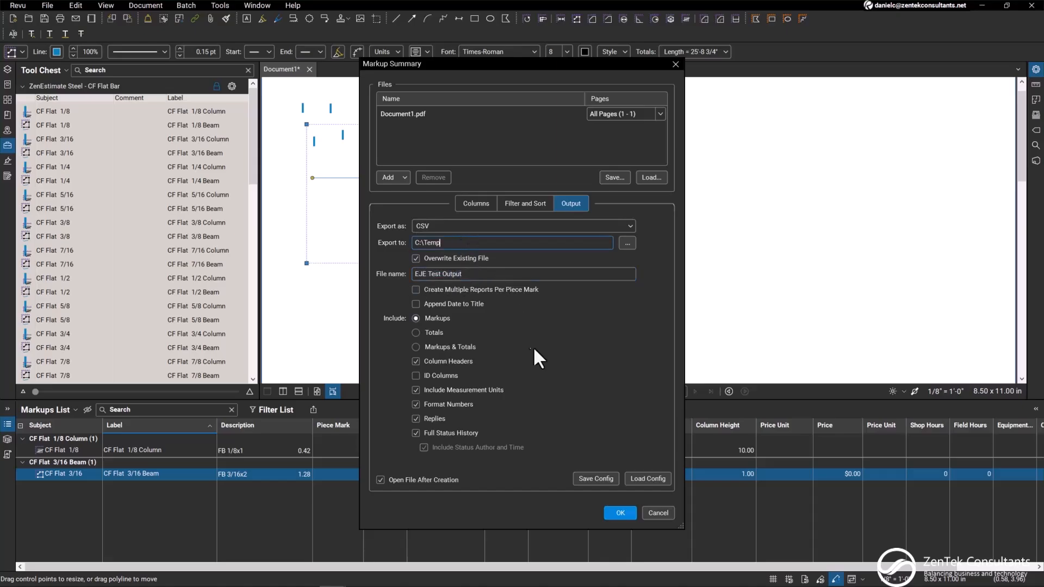
click(620, 513)
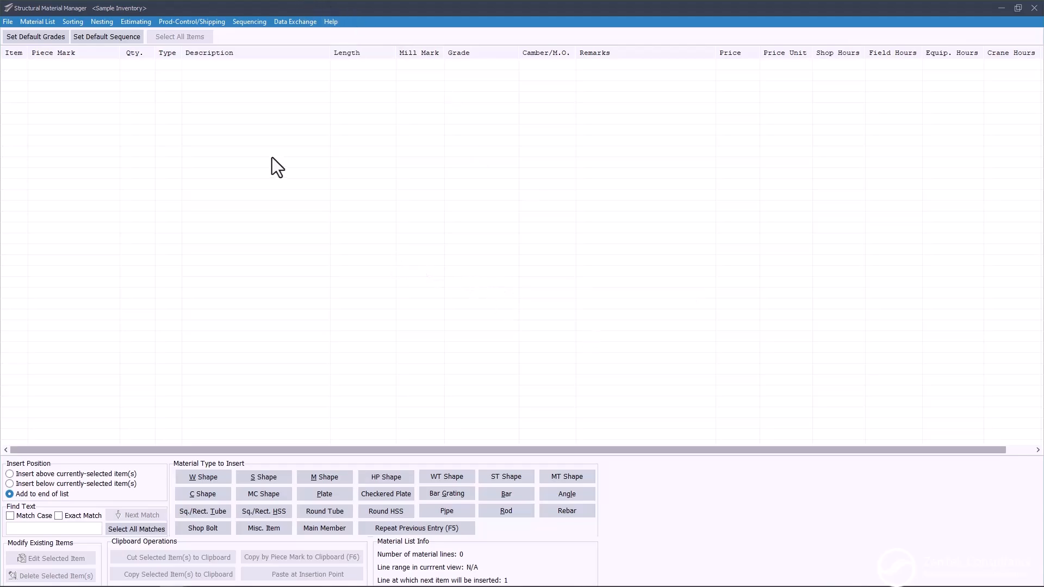
Switch to Structural Material Manager and import C:\Temp\EJE Test Output.csv as external data into the Sample Inventory list
click(288, 24)
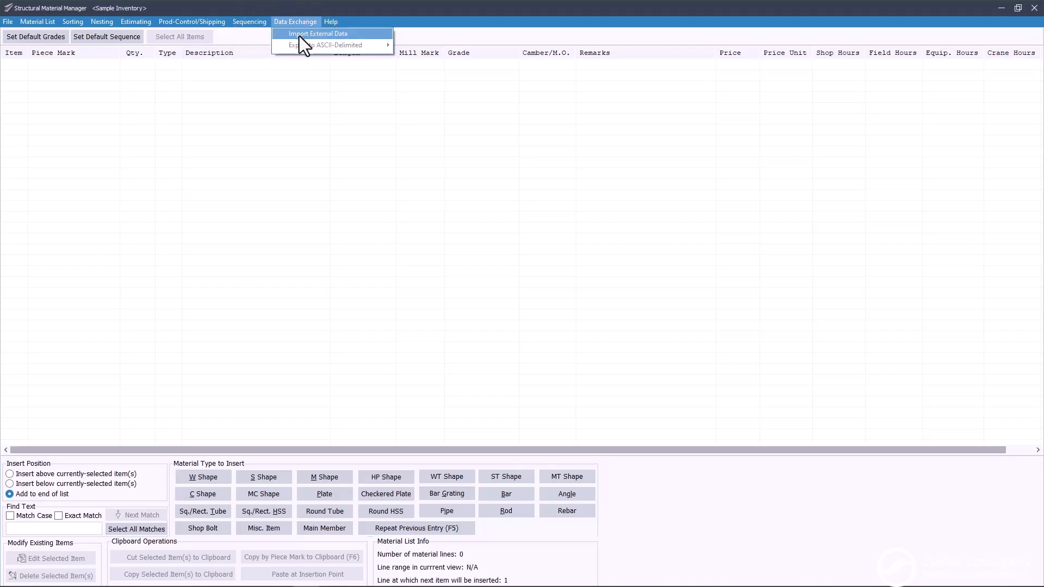
click(299, 36)
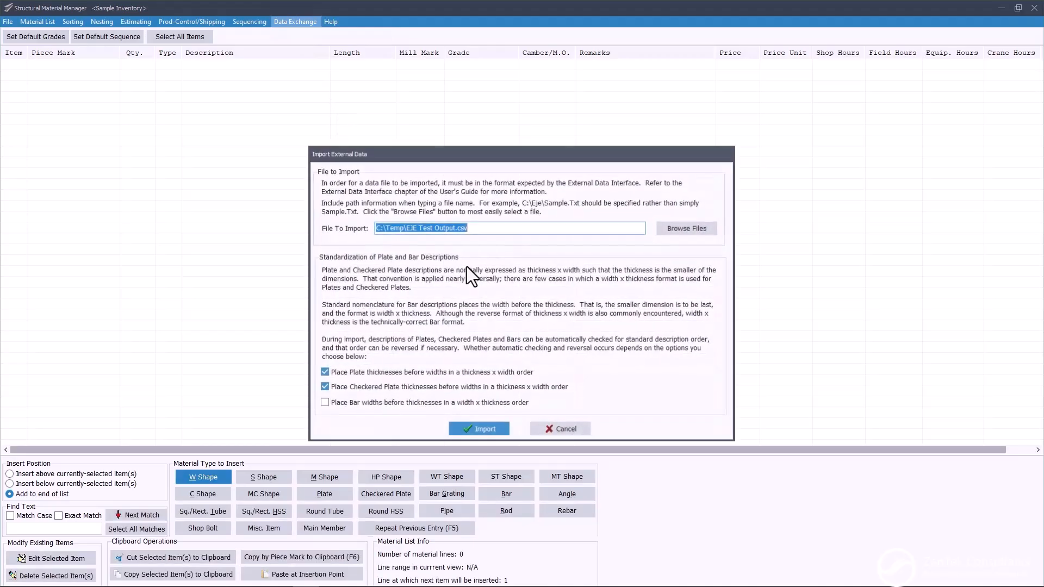
click(675, 232)
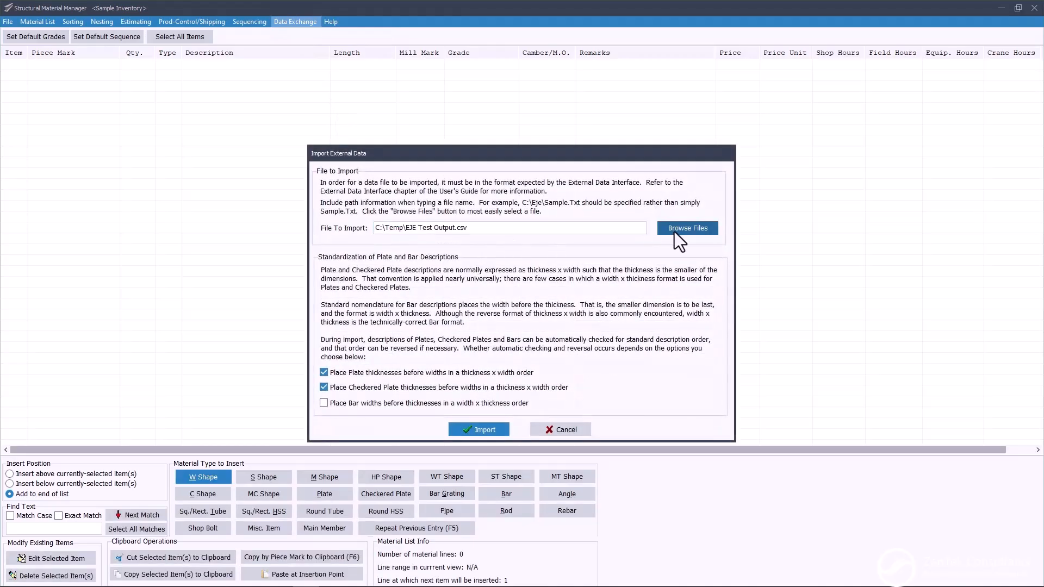
click(460, 168)
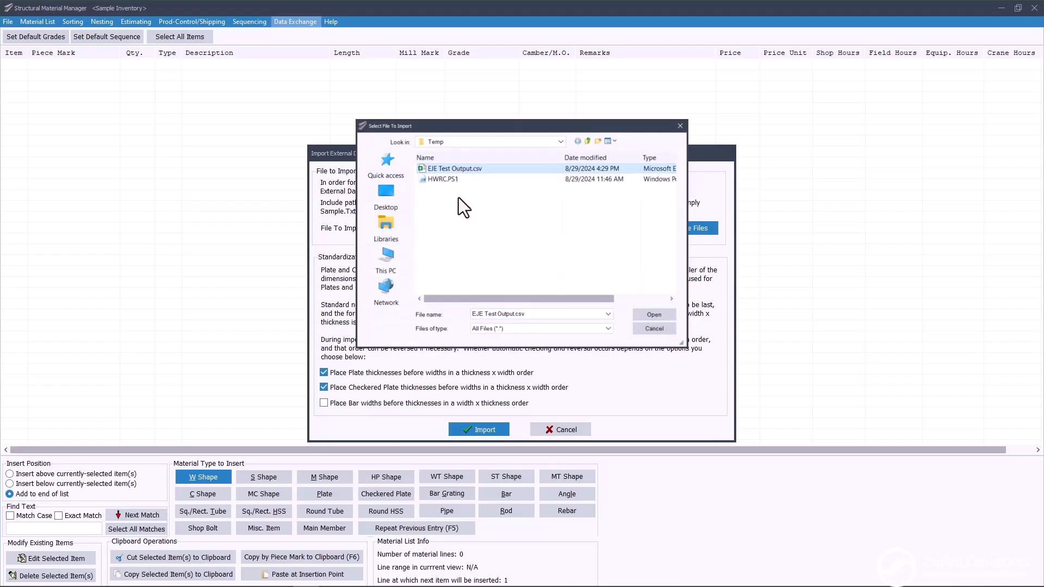
click(655, 313)
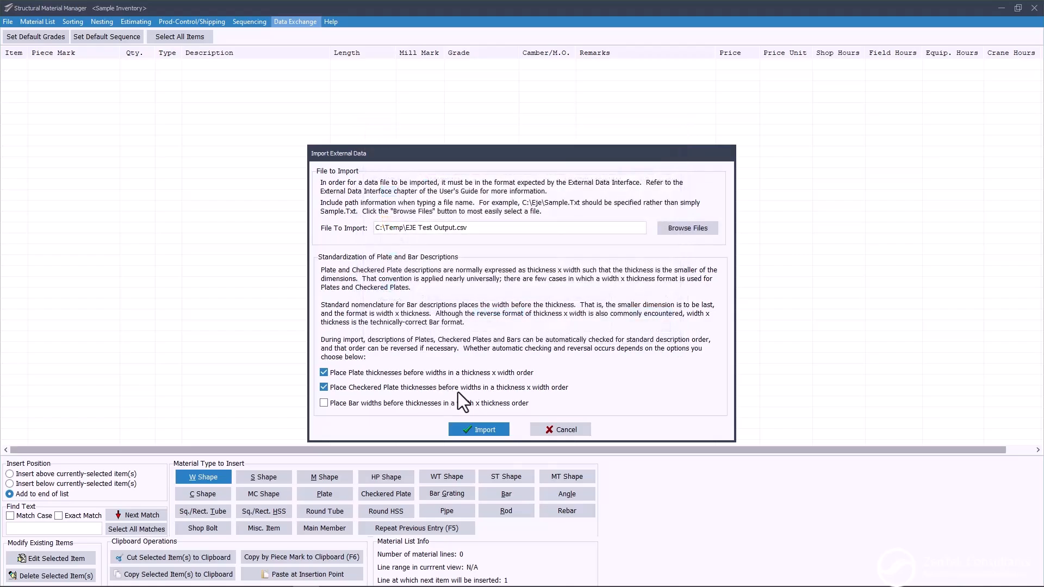
click(468, 431)
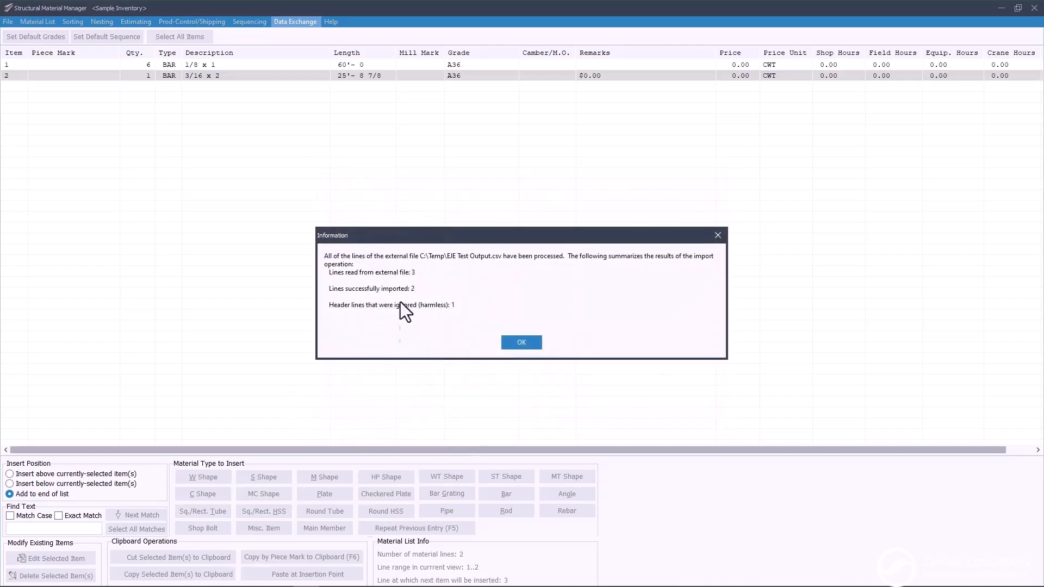
click(521, 343)
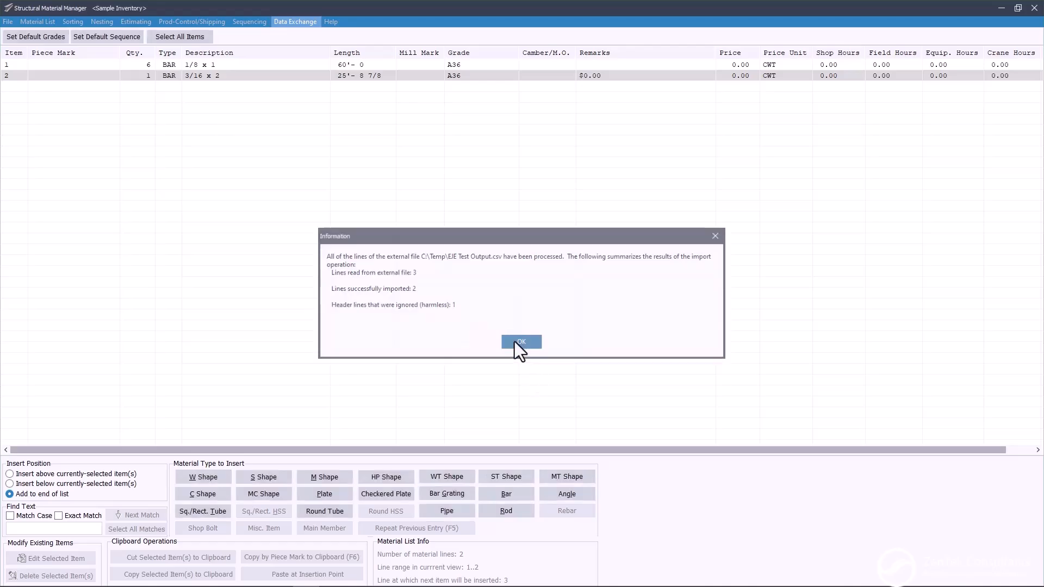
Inspect the editable fields of the imported 1/8 x 1 bar item without changing anything
click(219, 65)
double_click(749, 68)
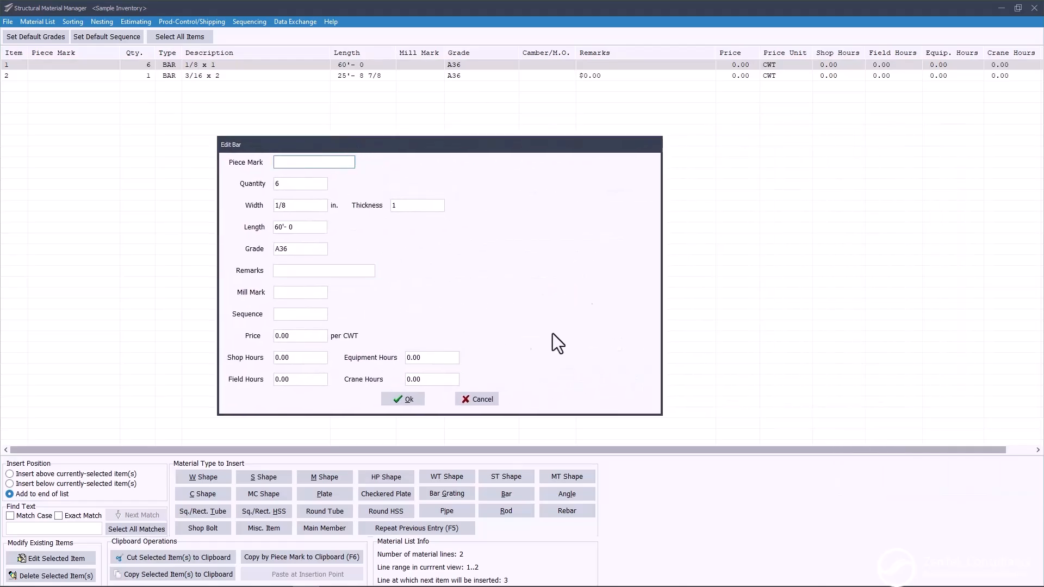
key(Escape)
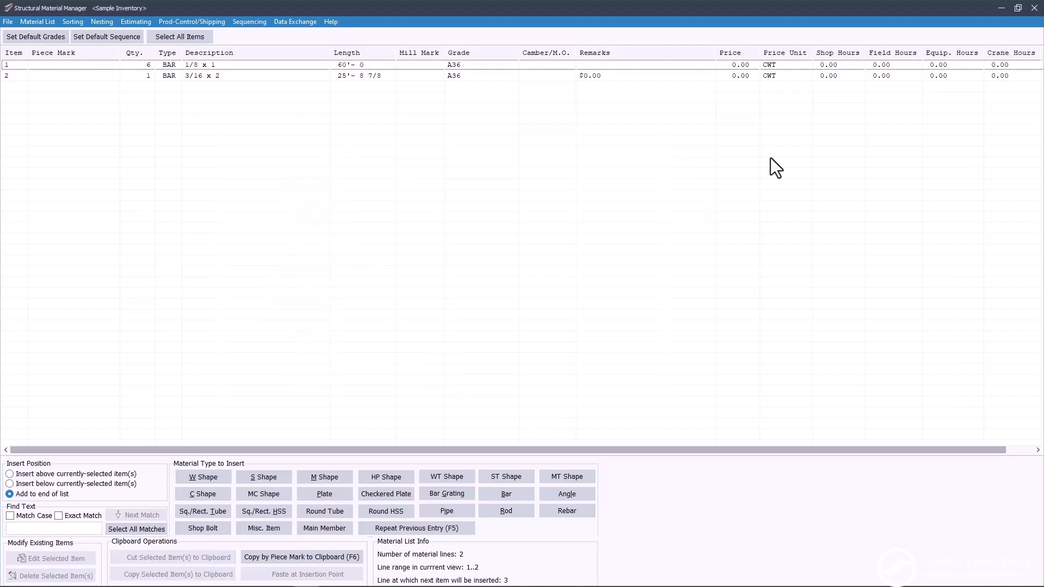